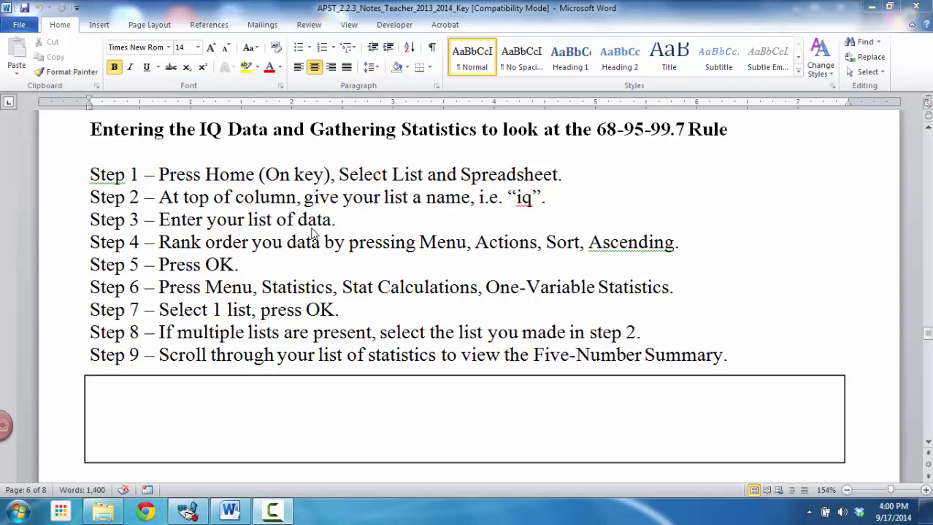
- Sort the spreadsheet by column a (iq) in ascending order
left_click(189, 513)
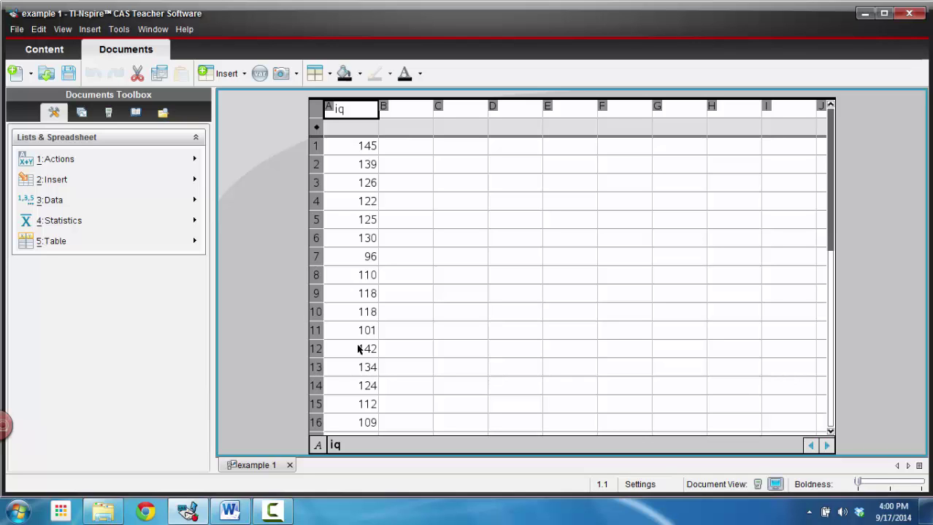
double_click(351, 116)
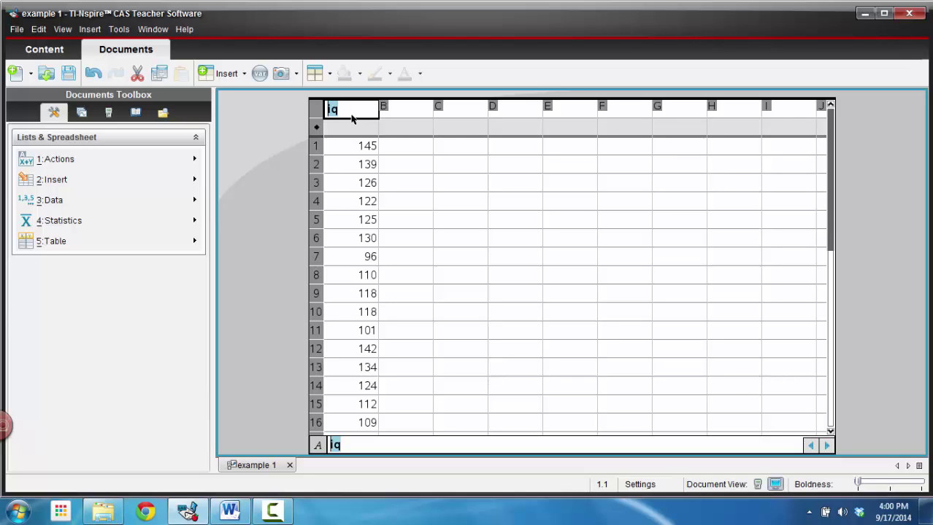
left_click(366, 143)
left_click(360, 117)
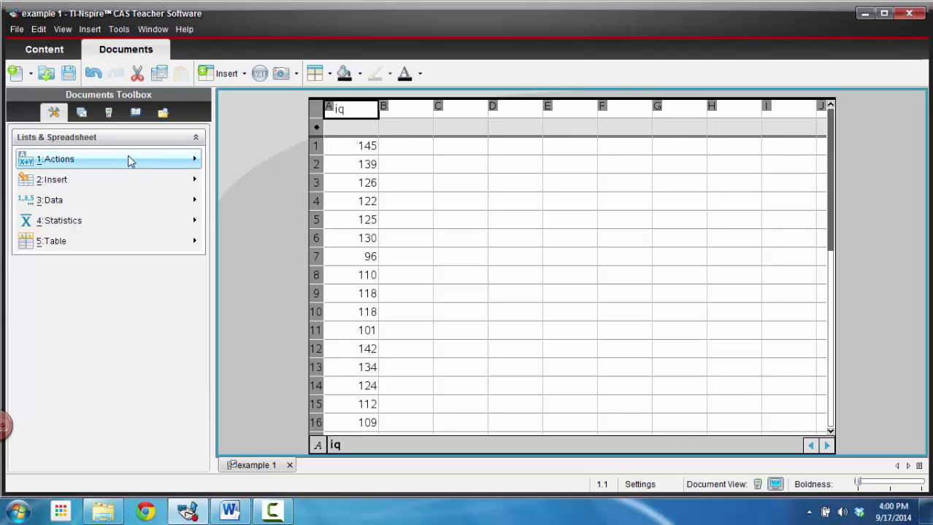
left_click(194, 162)
left_click(193, 162)
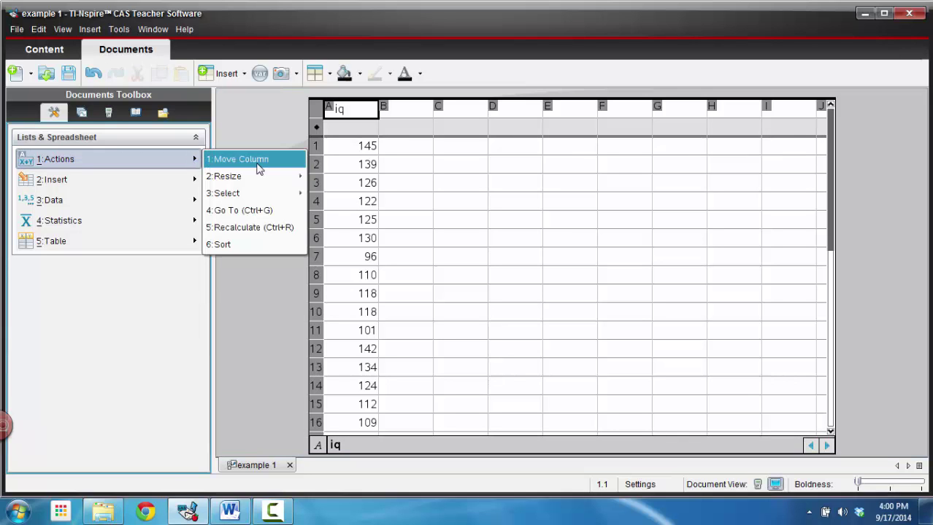
left_click(274, 249)
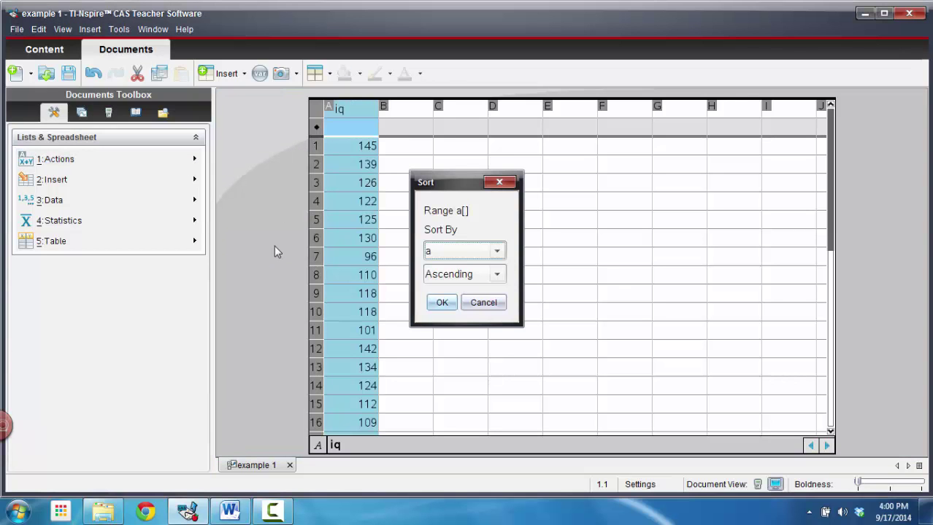
left_click(496, 252)
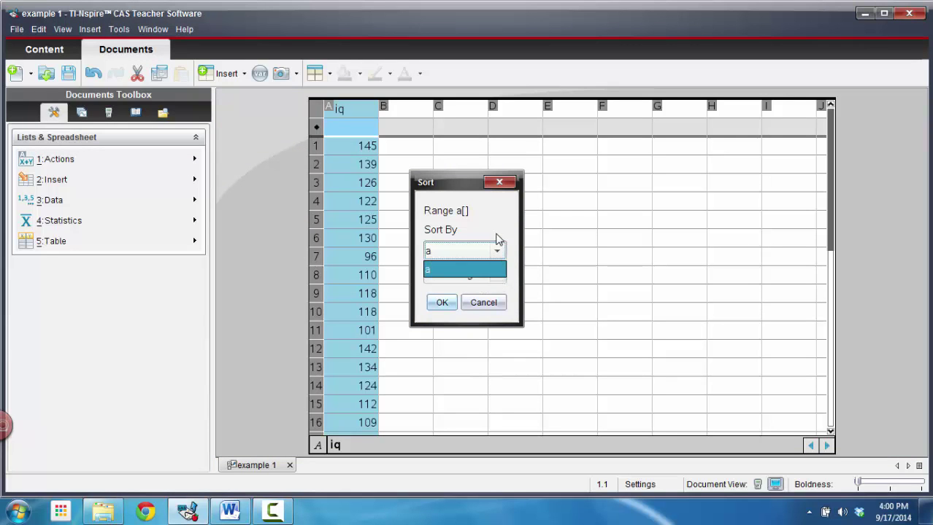
left_click(496, 251)
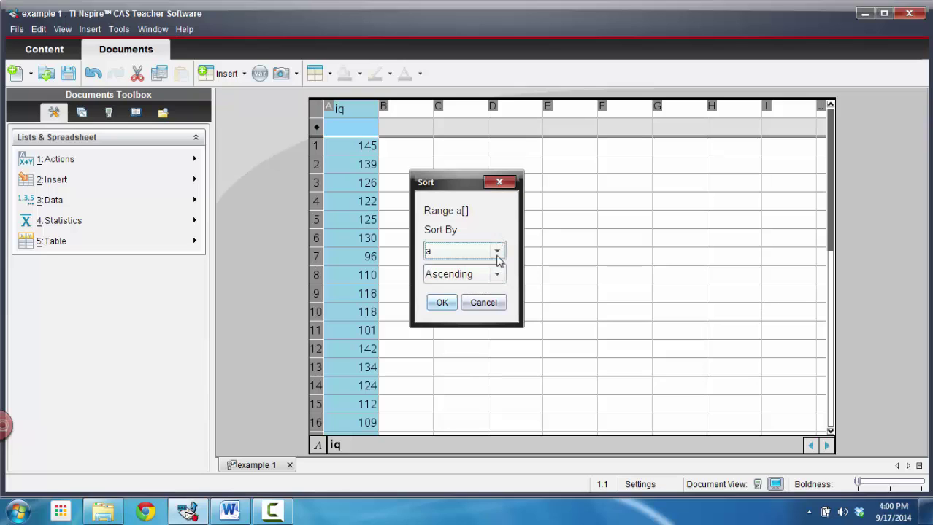
left_click(443, 303)
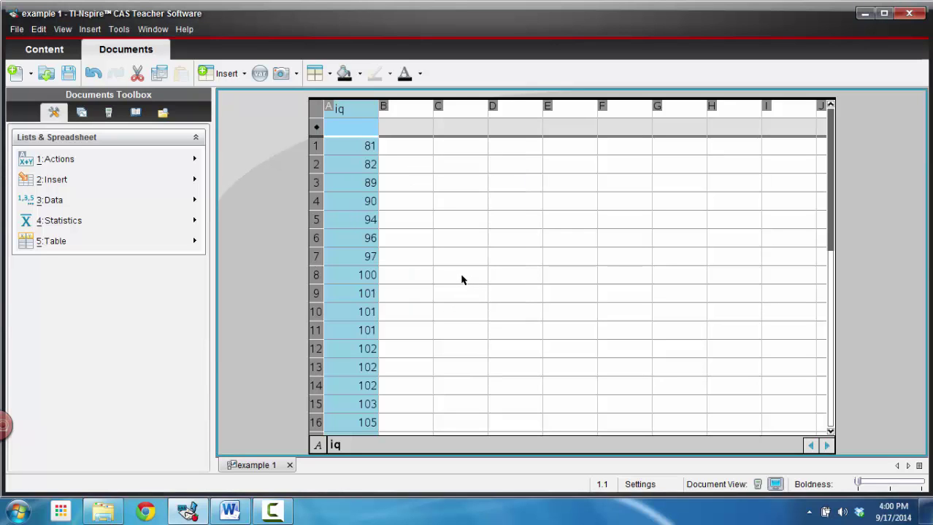
- Check the sorted iq column runs from 81 up to 145, then return to the top
left_click(372, 164)
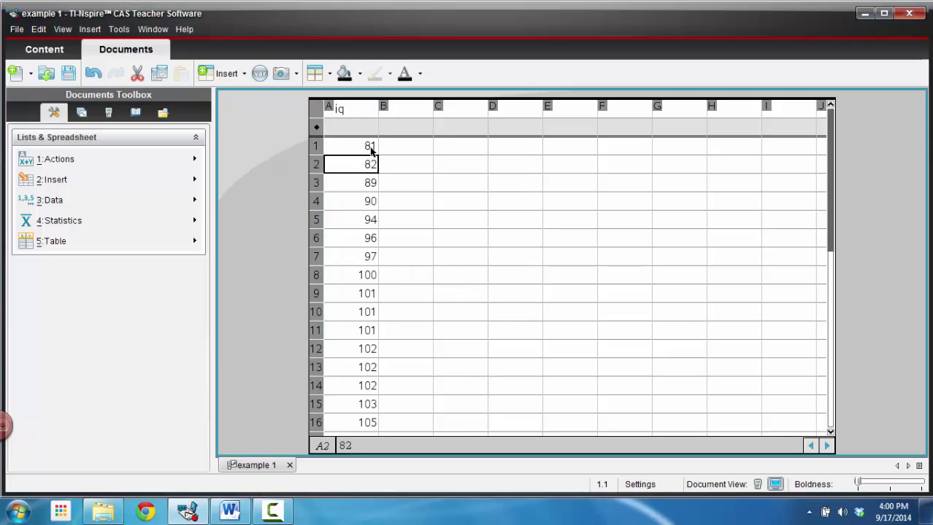
left_click(369, 146)
key("Down")
key("Down")
key("Down")
key("Down")
key("Down")
key("Down")
key("Down")
key("Down")
key("Down")
key("Down")
key("Down")
key("Down")
key("Down")
key("Down")
key("Down")
key("Down")
key("Down")
key("Down")
key("Down")
key("Down")
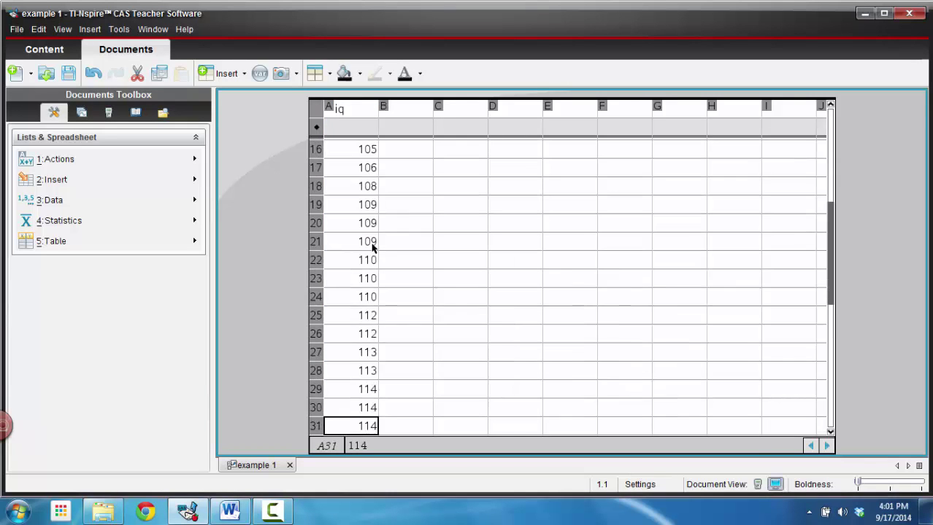
key("Down")
key("Down")
key("Down")
key("Down")
key("Down")
key("Down")
key("Down")
key("Down")
key("Down")
key("Up")
key("Up")
key("Up")
key("Up")
key("Up")
key("Up")
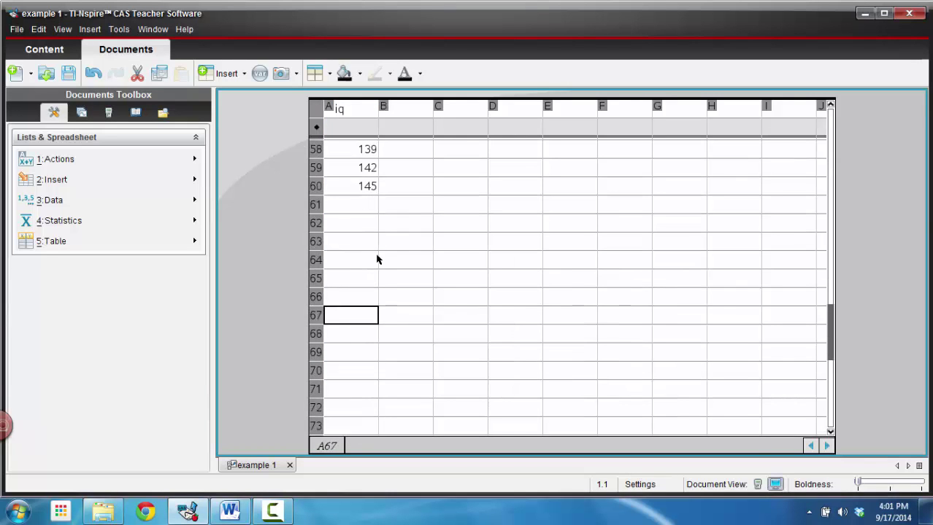
left_click(365, 188)
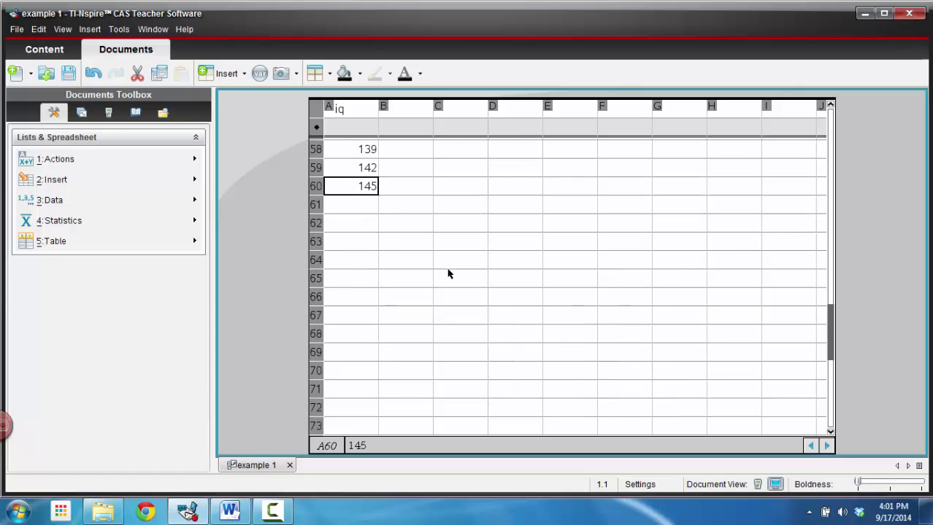
key("Up")
key("Up")
key("Up")
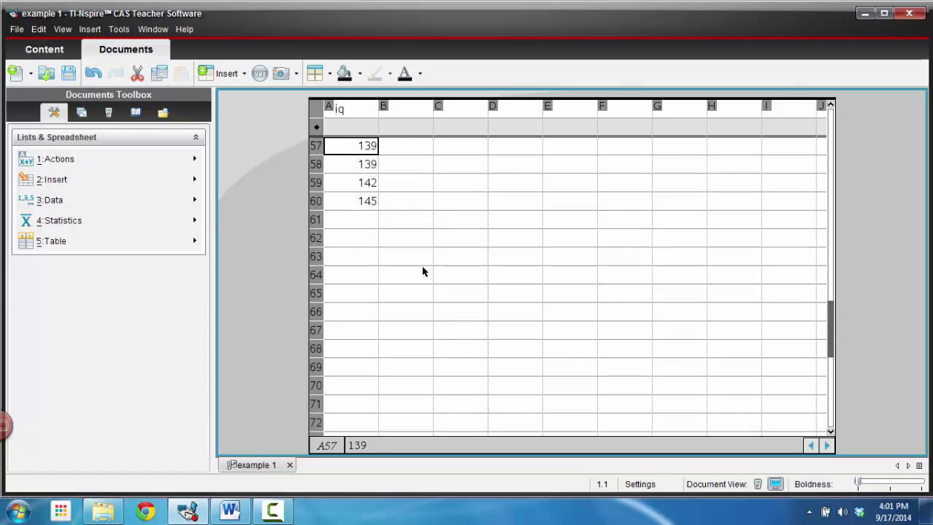
key("Right")
key("ctrl+Up")
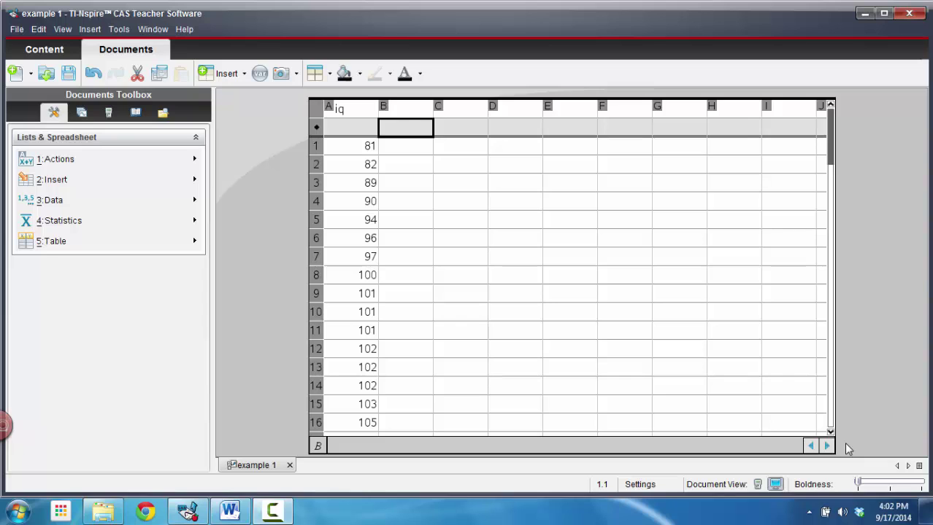
- Set up One-Variable Statistics for one list, with iq as X1 List and results in column c
left_click(73, 226)
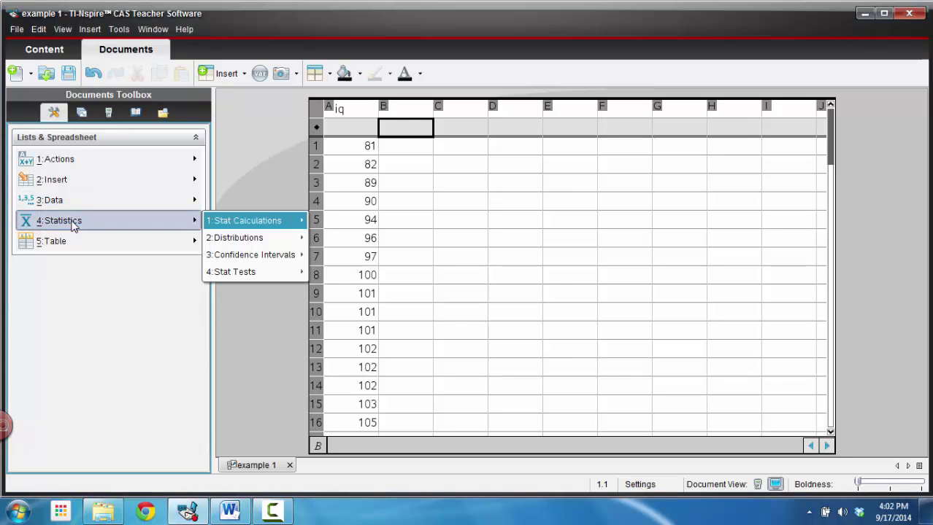
left_click(226, 225)
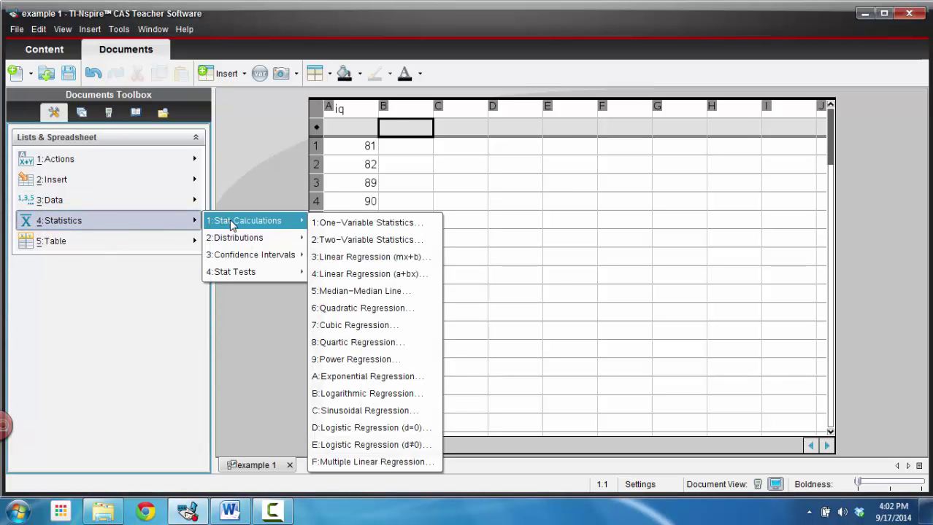
left_click(367, 224)
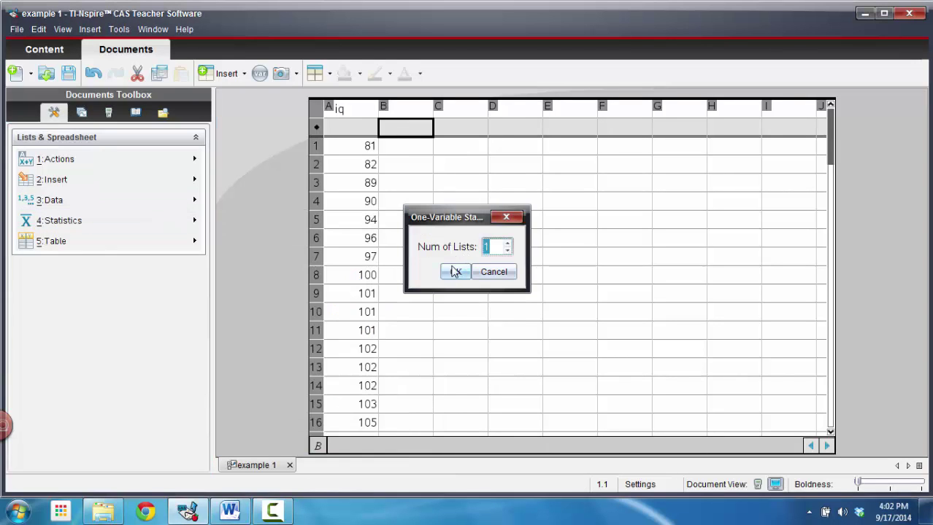
left_click(455, 273)
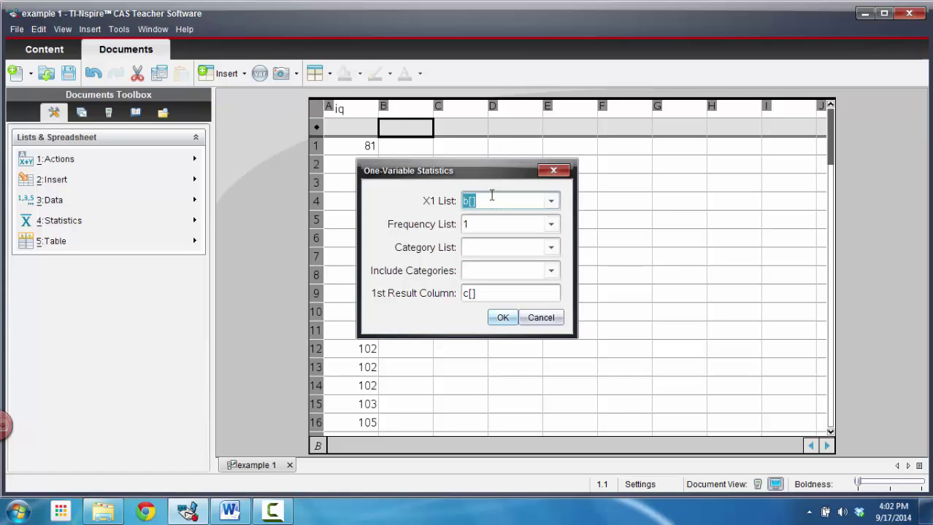
left_click(550, 203)
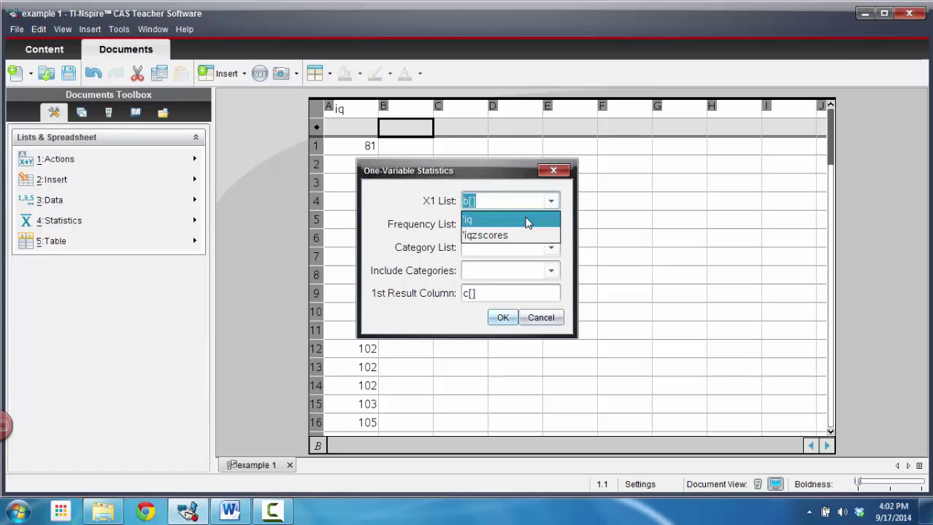
left_click(527, 220)
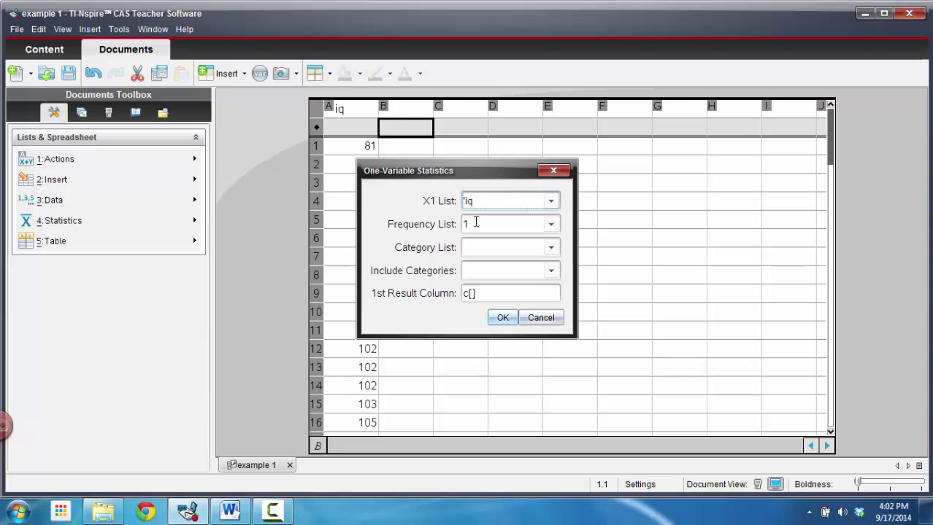
left_click(489, 295)
- Run the one-variable statistics on iq, giving Q1 104, Q3 125.5, min 81 and max 145
left_click(503, 320)
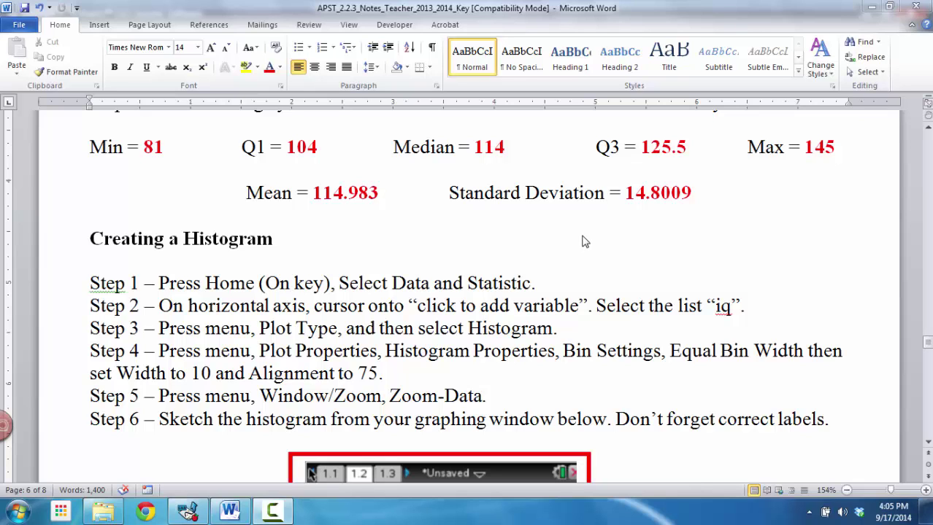
- Insert a Data & Statistics page and plot iq on the horizontal axis as a dot plot
left_click(187, 511)
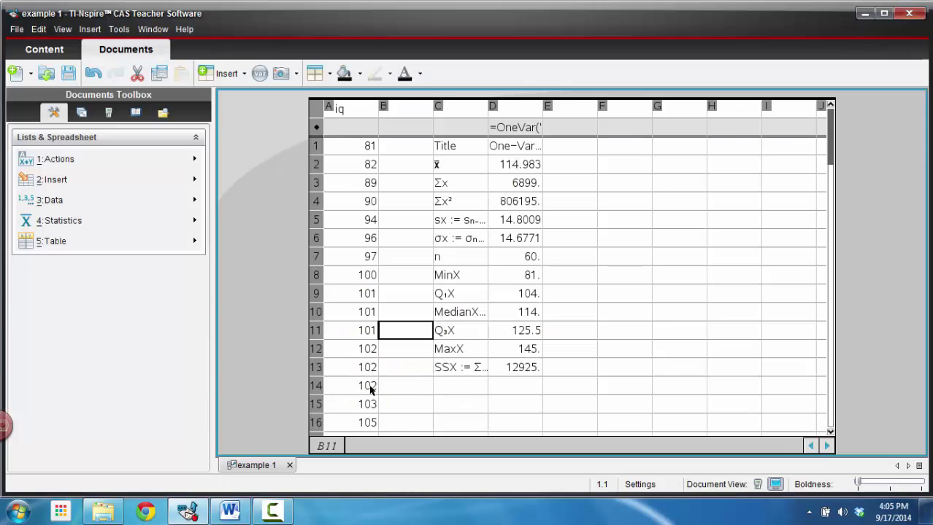
left_click(226, 76)
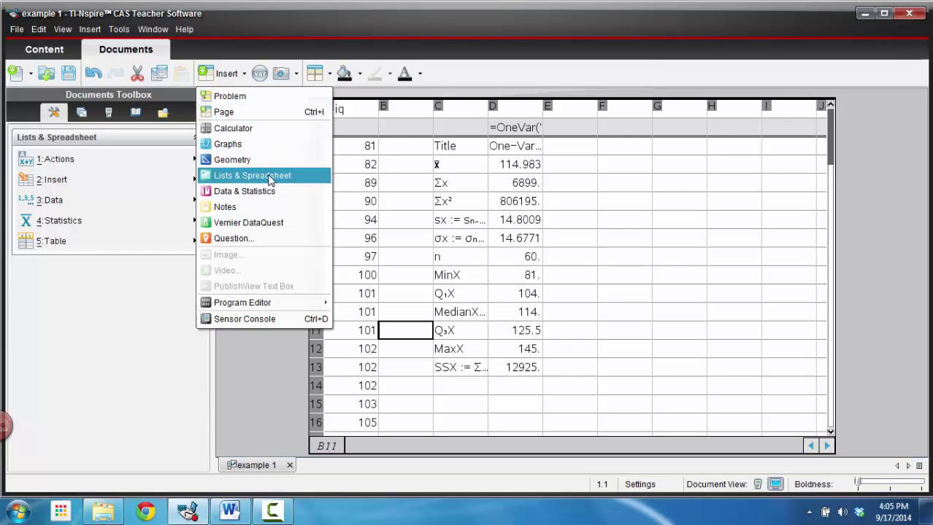
left_click(244, 191)
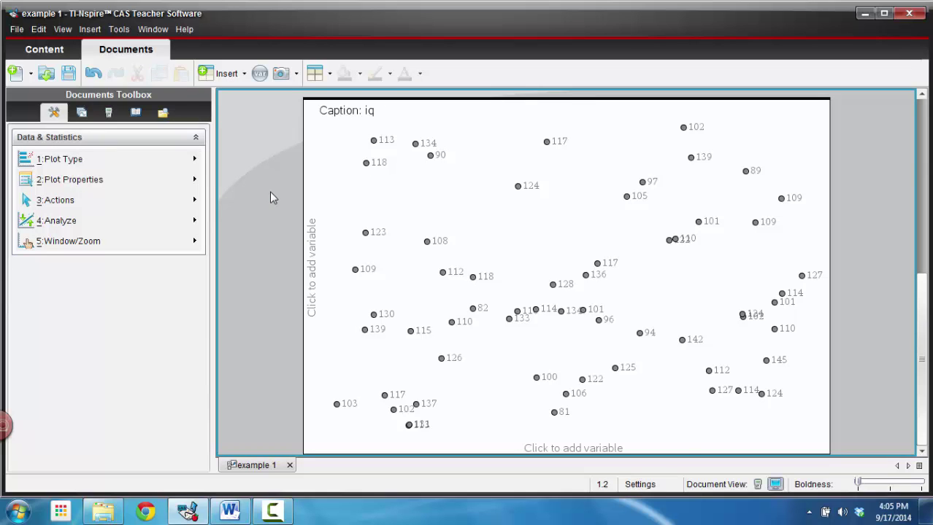
left_click(583, 448)
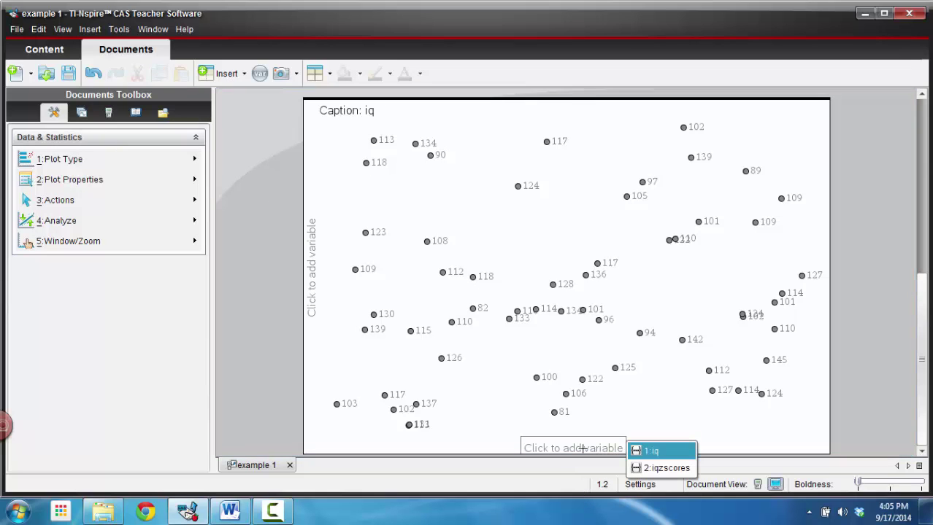
left_click(659, 454)
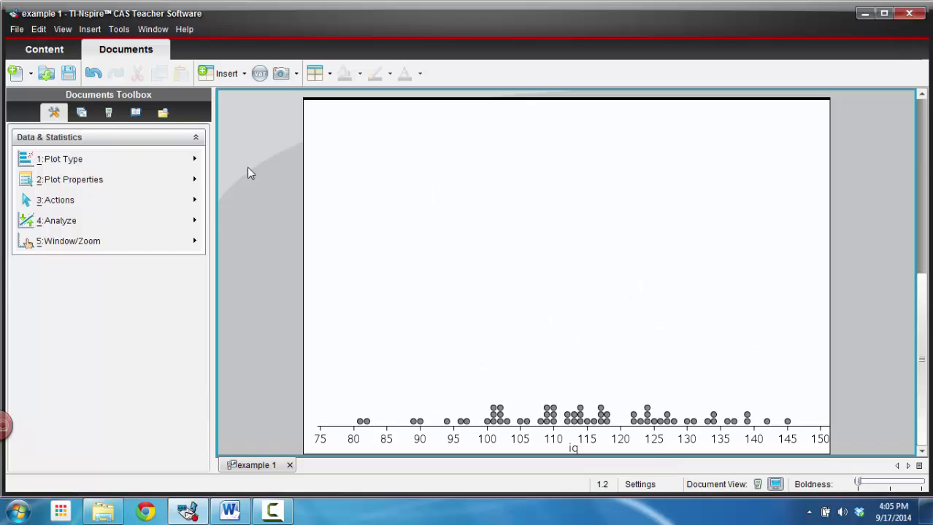
- Change the iq dot plot into a histogram
left_click(129, 162)
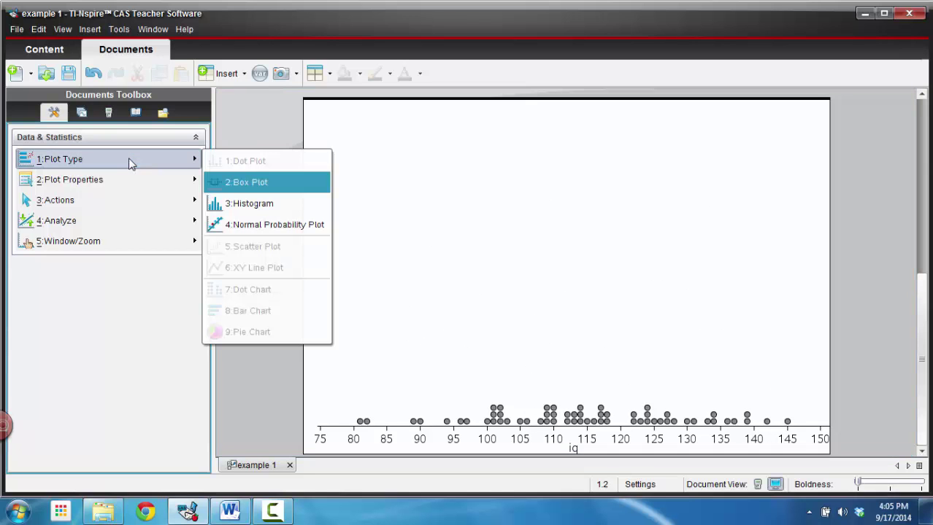
left_click(257, 202)
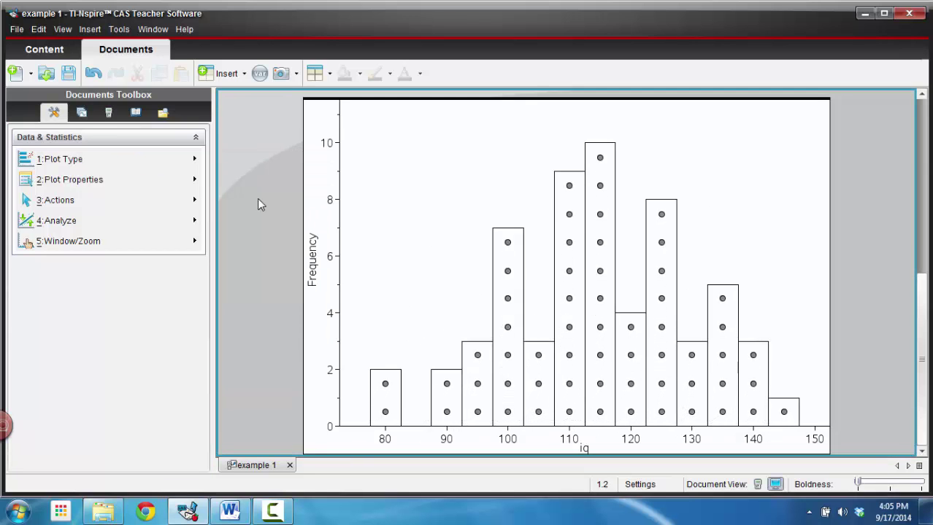
left_click(126, 161)
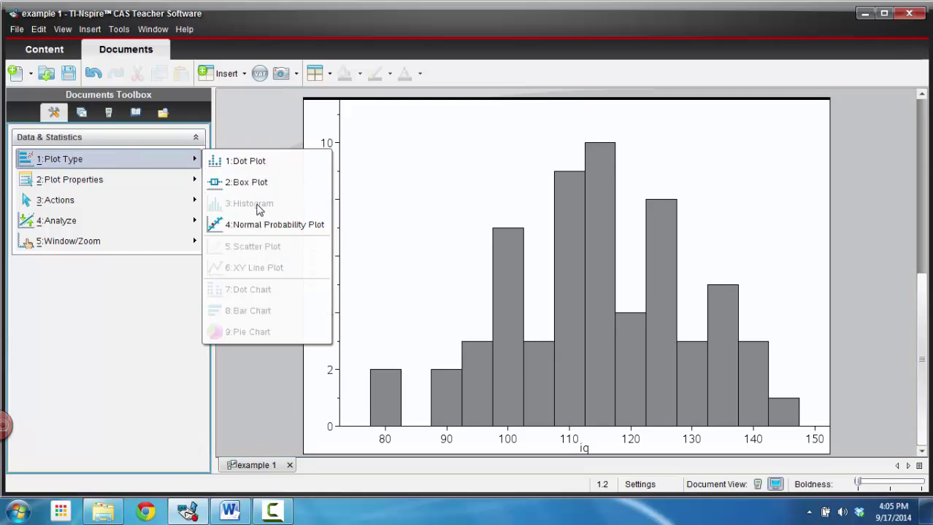
left_click(454, 229)
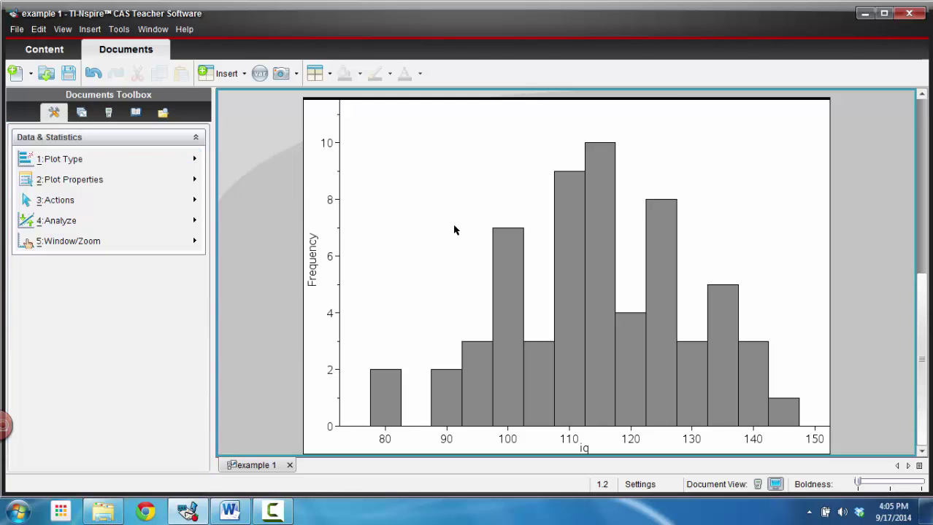
- Set the histogram bin width to 10 and alignment to 75
left_click(142, 184)
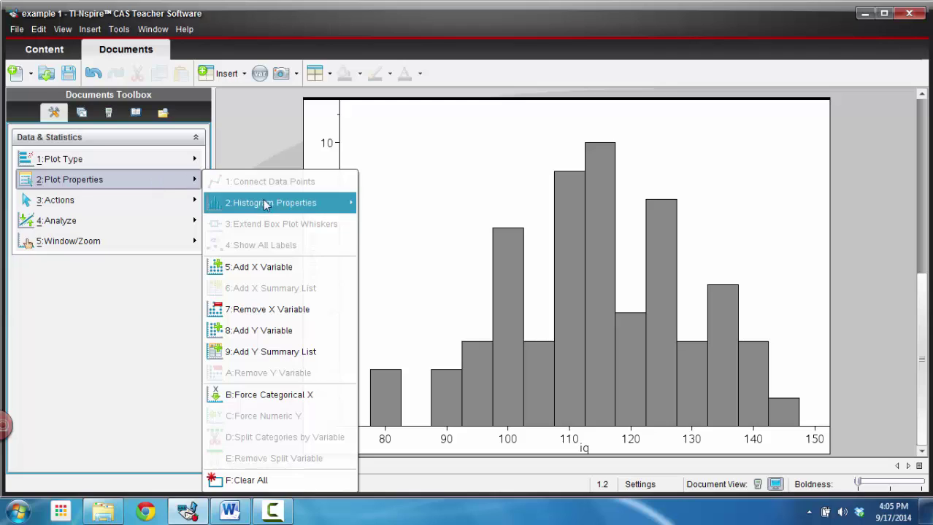
mouse_move(277, 211)
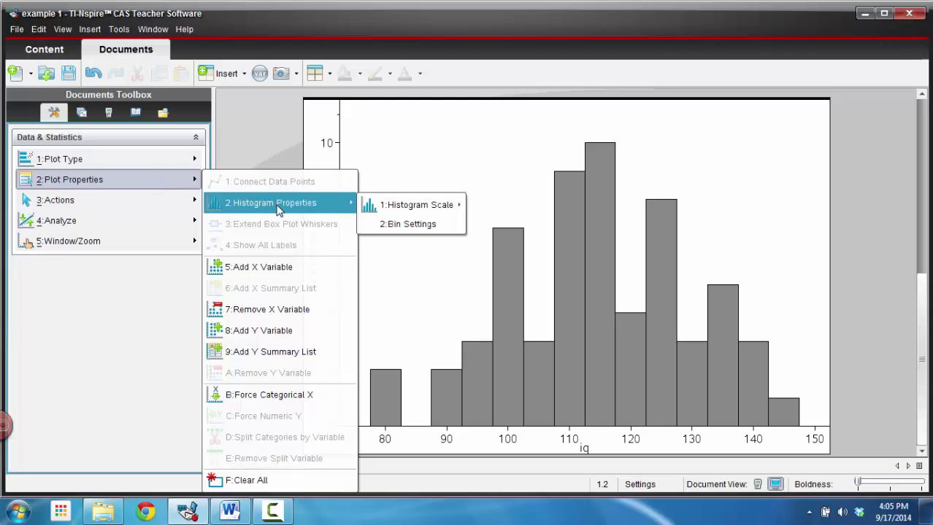
left_click(400, 227)
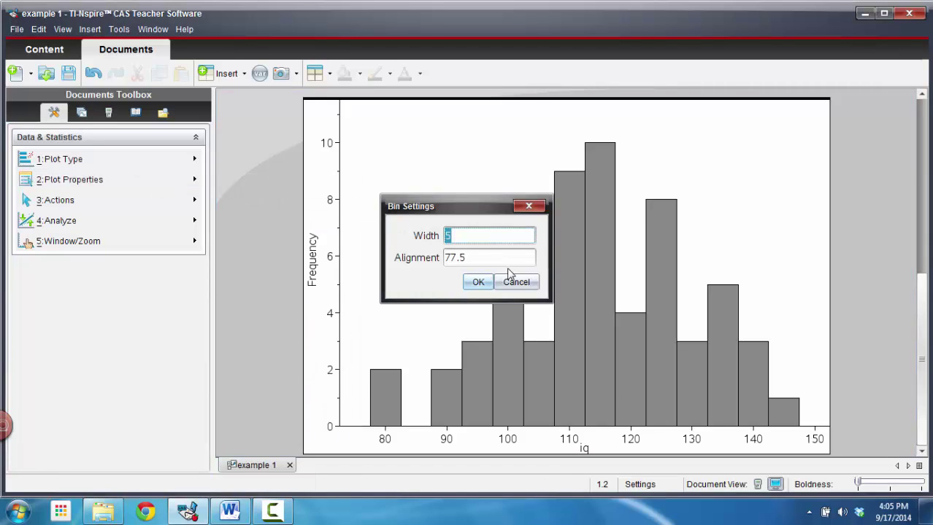
type("10")
left_click(478, 264)
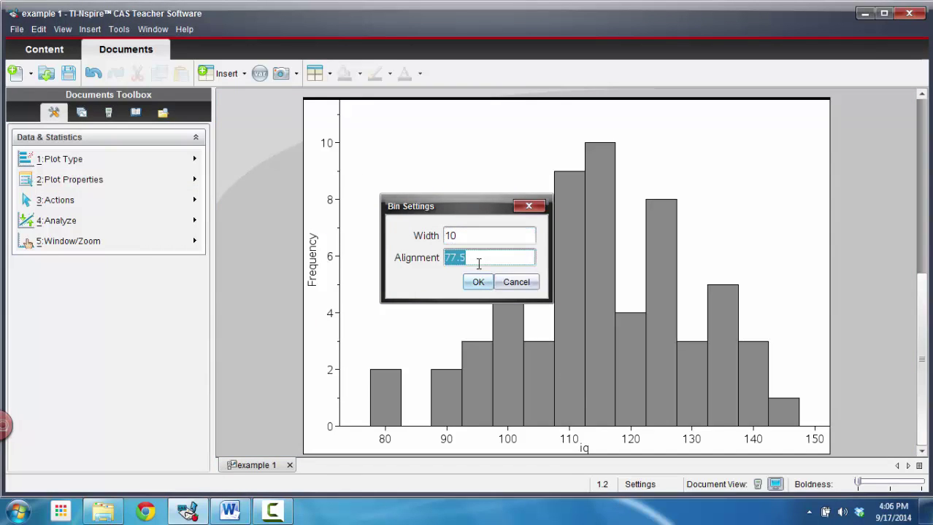
type("75")
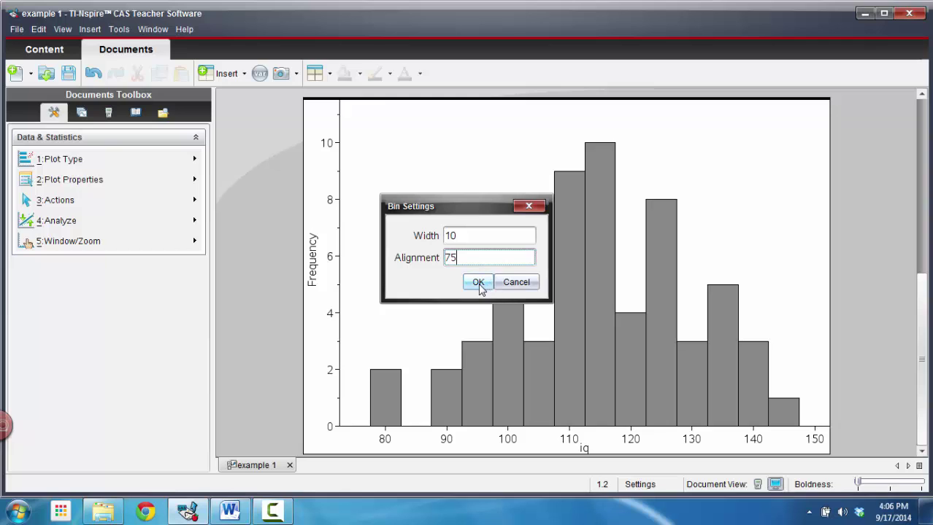
left_click(478, 283)
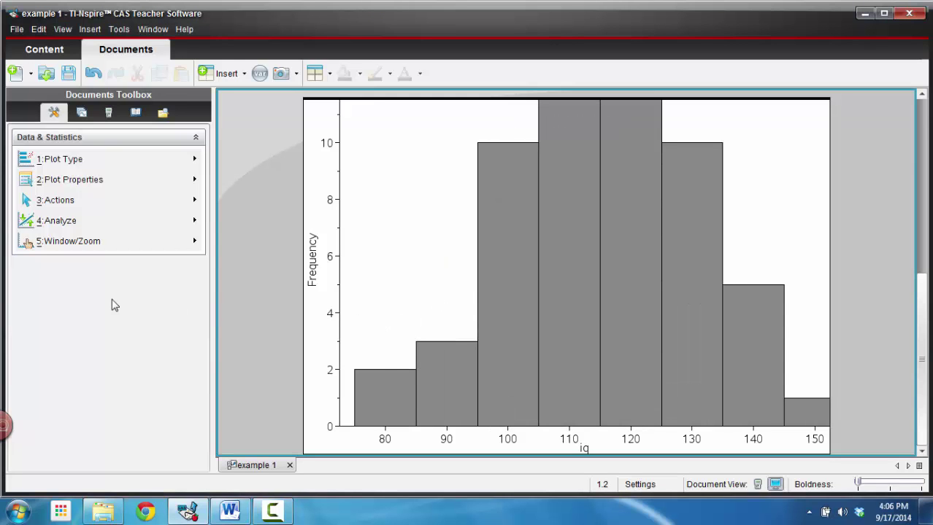
left_click(112, 243)
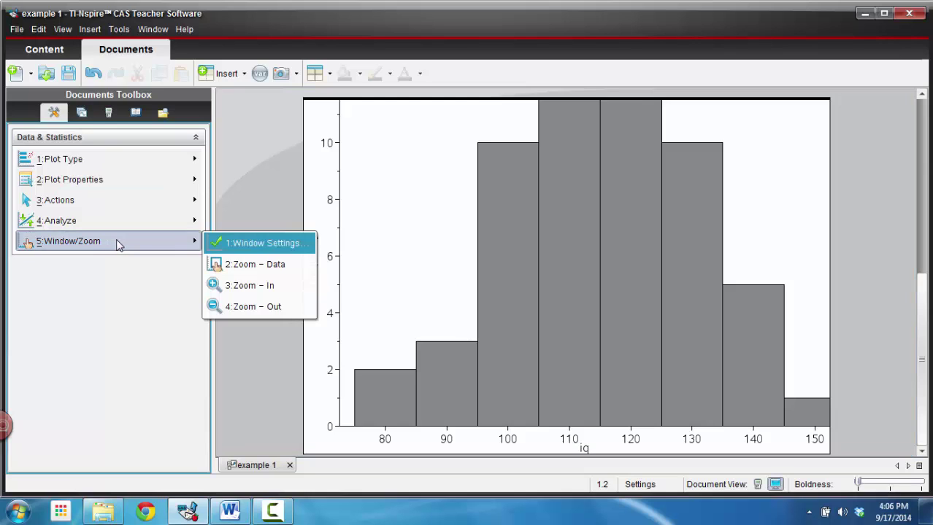
- Apply Zoom – Data so the histogram's axes fit the iq values
left_click(261, 265)
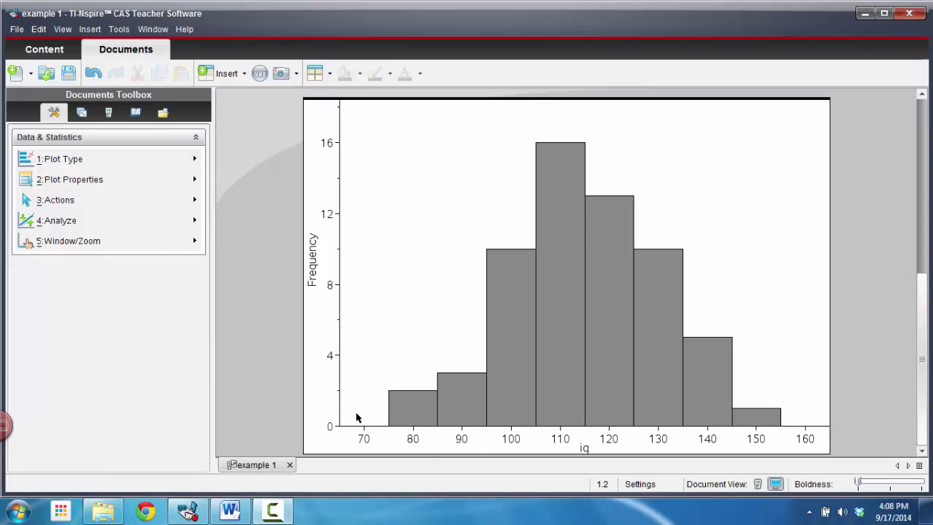
- Go back to the spreadsheet page and name column B 'iqzscores'
left_click(81, 112)
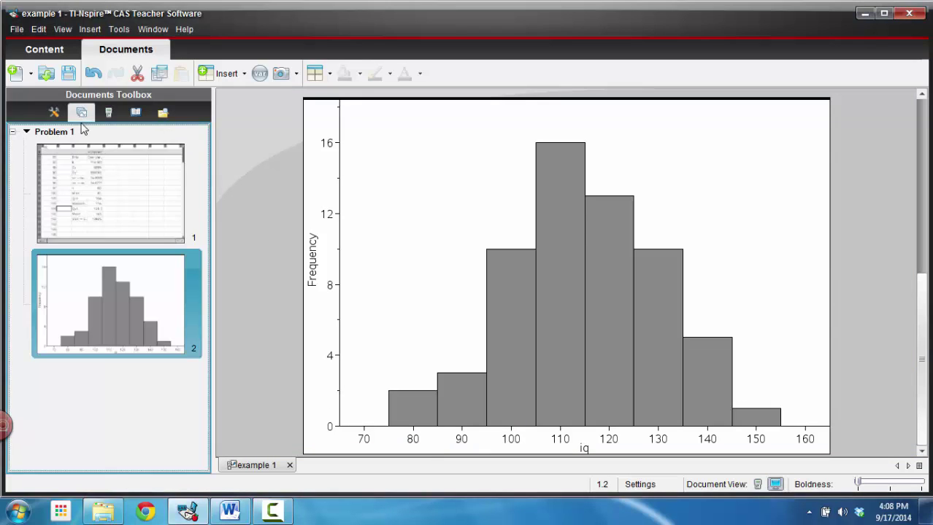
left_click(102, 184)
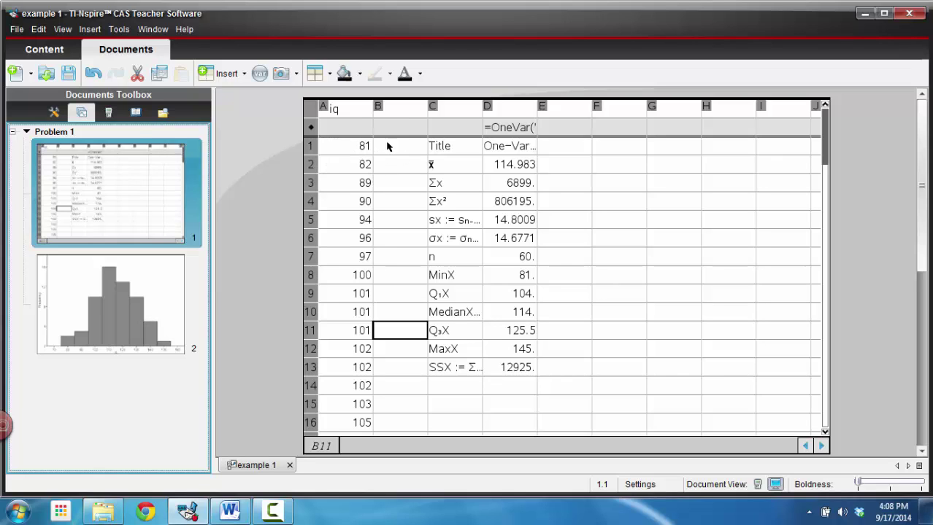
left_click(392, 111)
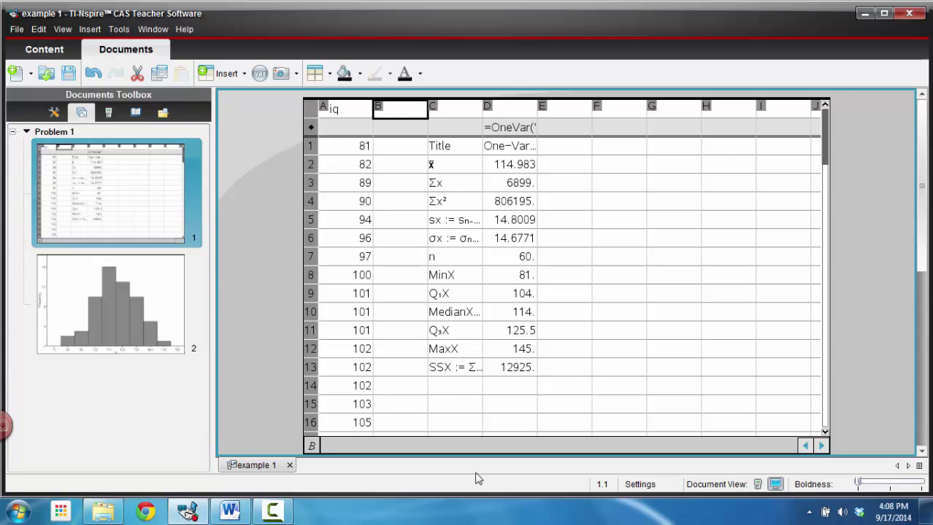
key("Return")
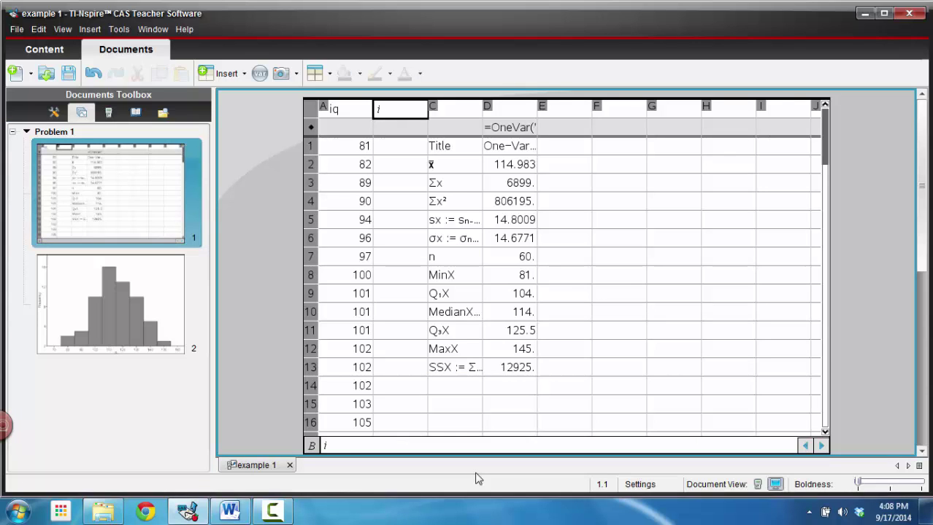
type("iqzscoree")
key("BackSpace")
type("s")
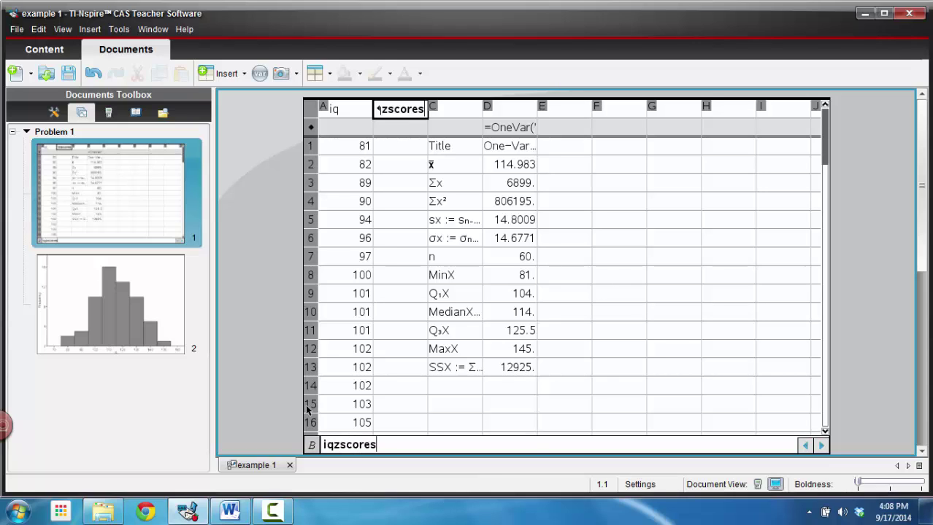
- Fill column B with z-scores using the formula =(iq-d2)/d5
left_click(380, 125)
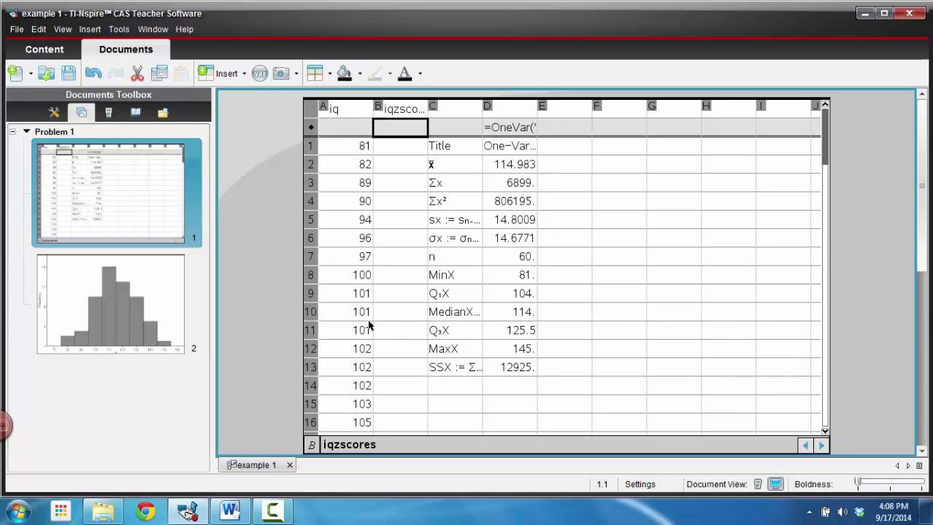
type("=")
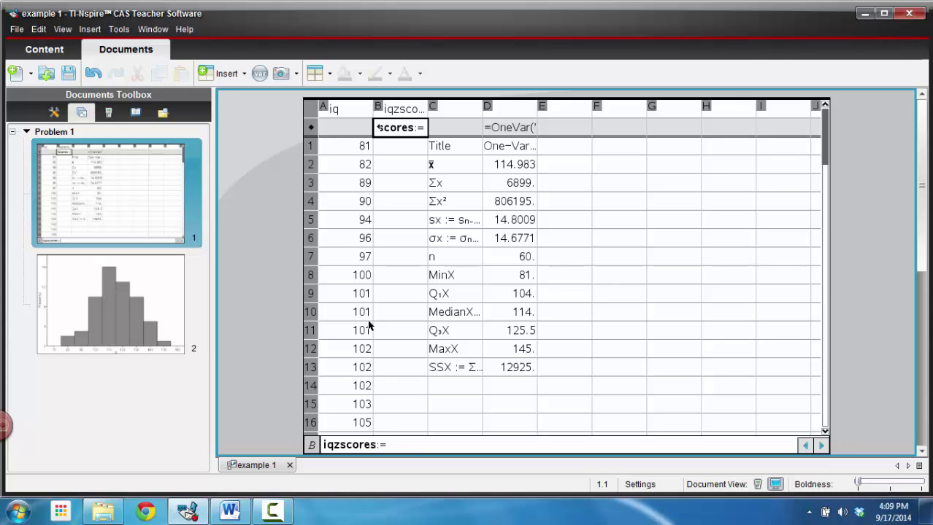
type("(")
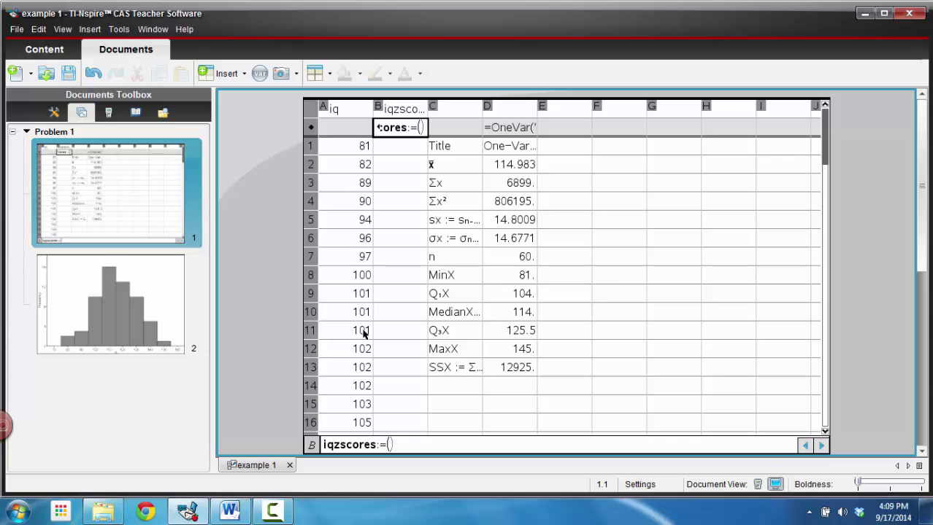
type("iq")
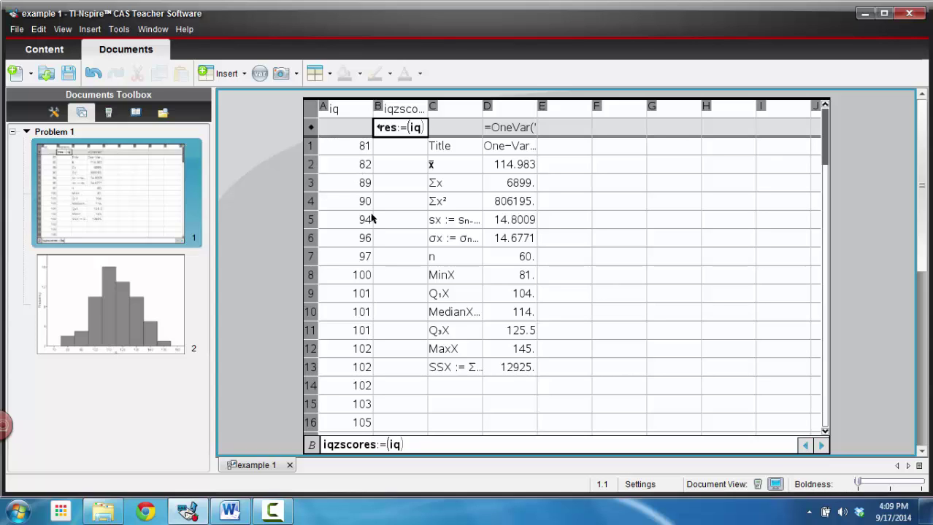
type("-")
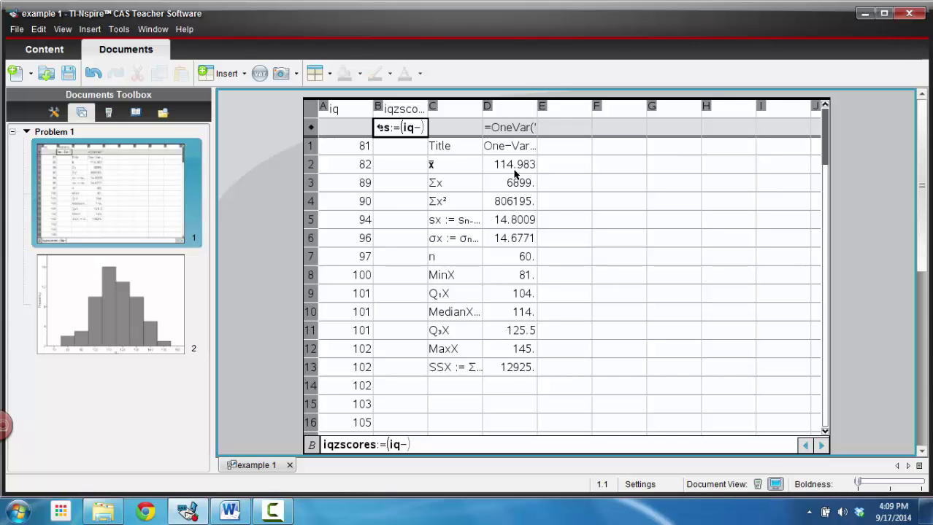
type("d2)")
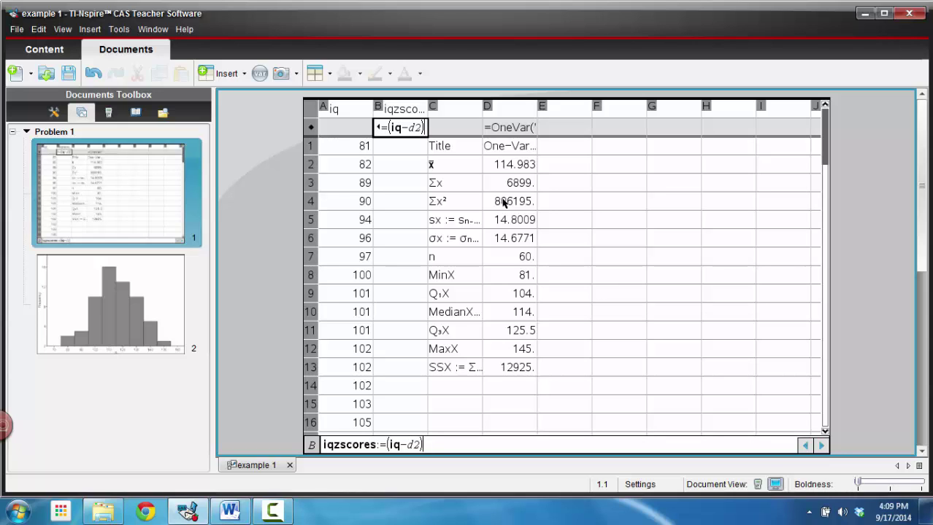
type("/")
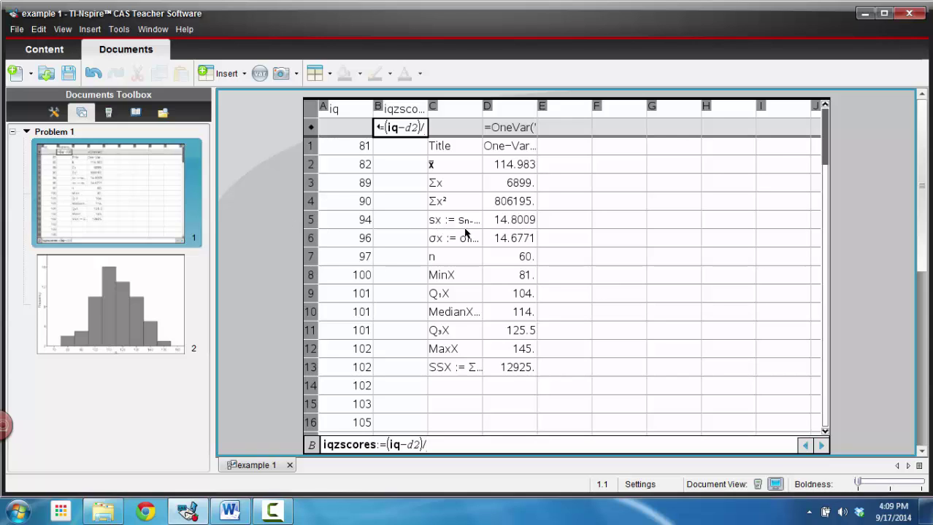
type("d5")
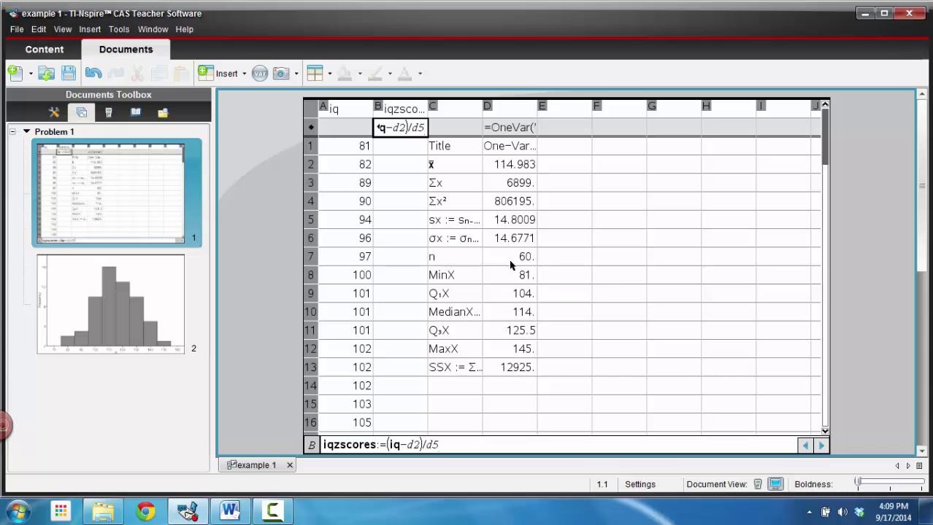
key("Return")
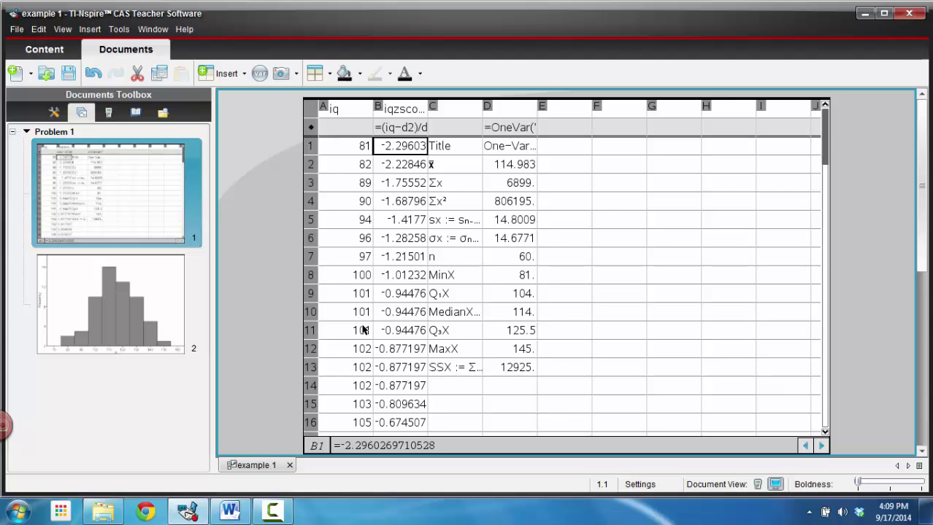
key("alt+Tab")
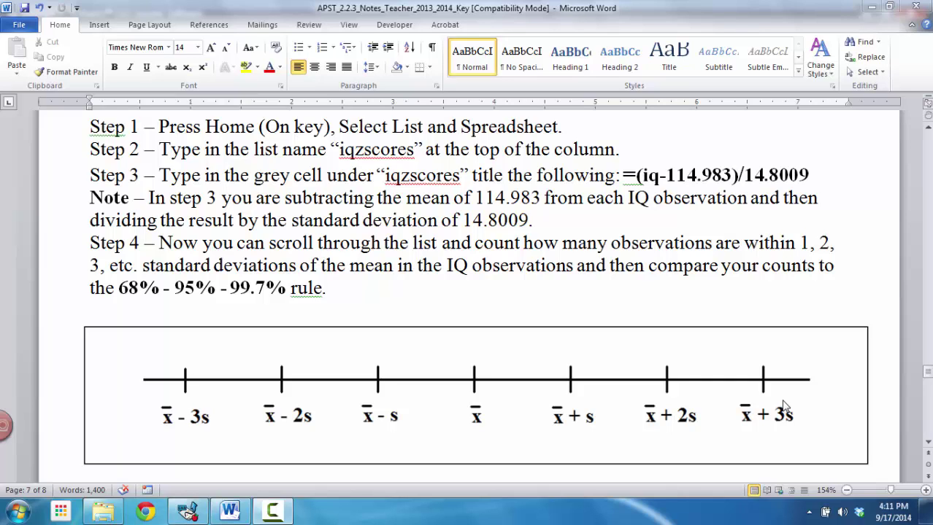
left_click(188, 513)
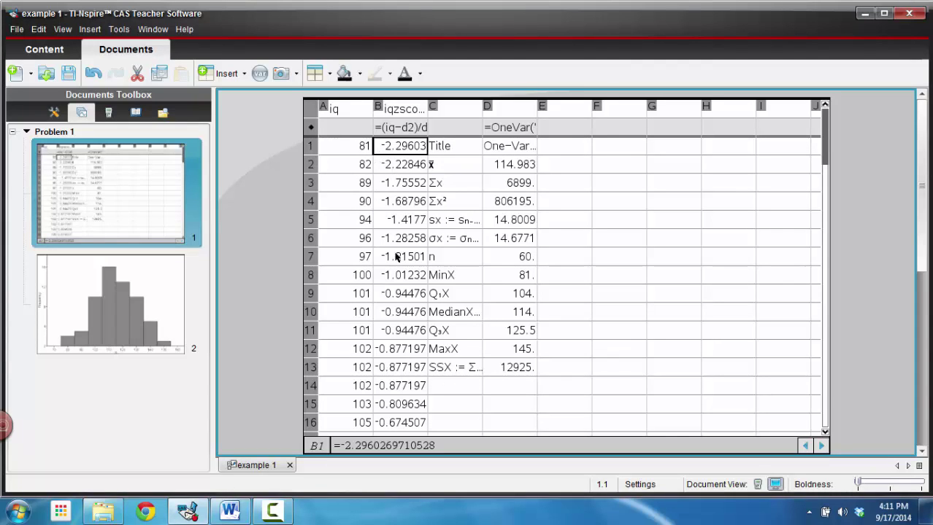
- Inspect the iqzscores values in cells B4 and B1, then move to the Word standard-deviation notes
key("Down")
key("Down")
key("Down")
key("Up")
key("Up")
key("Up")
key("Up")
key("Up")
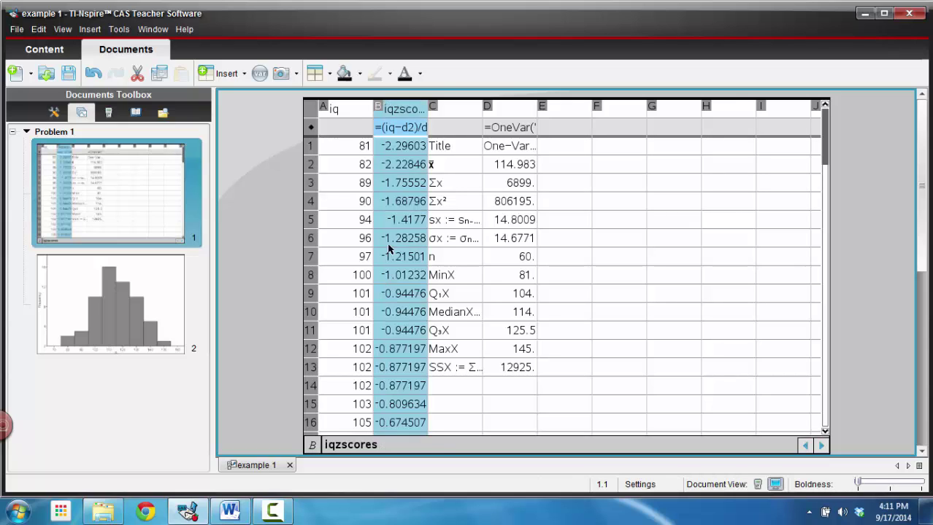
left_click(394, 201)
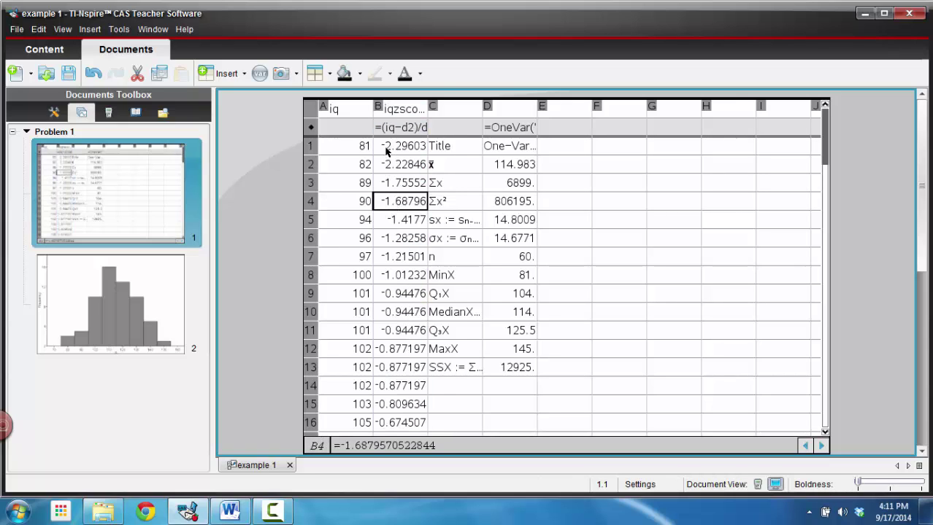
left_click(387, 149)
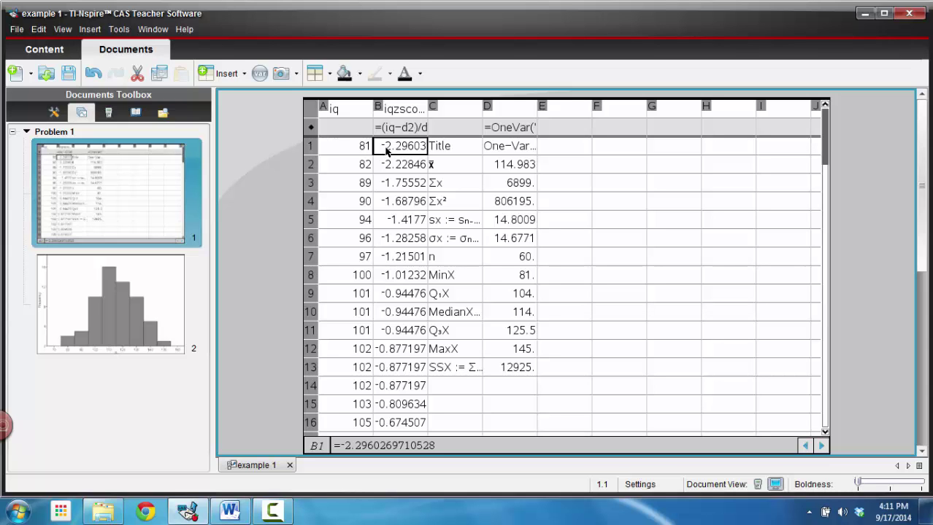
left_click(230, 511)
scroll(268, 396, "down", 1)
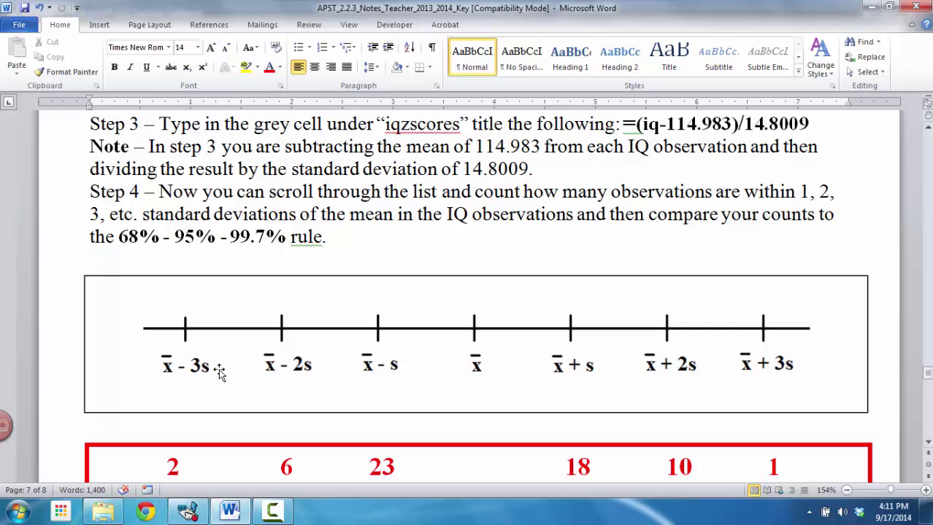
scroll(235, 391, "up", 1)
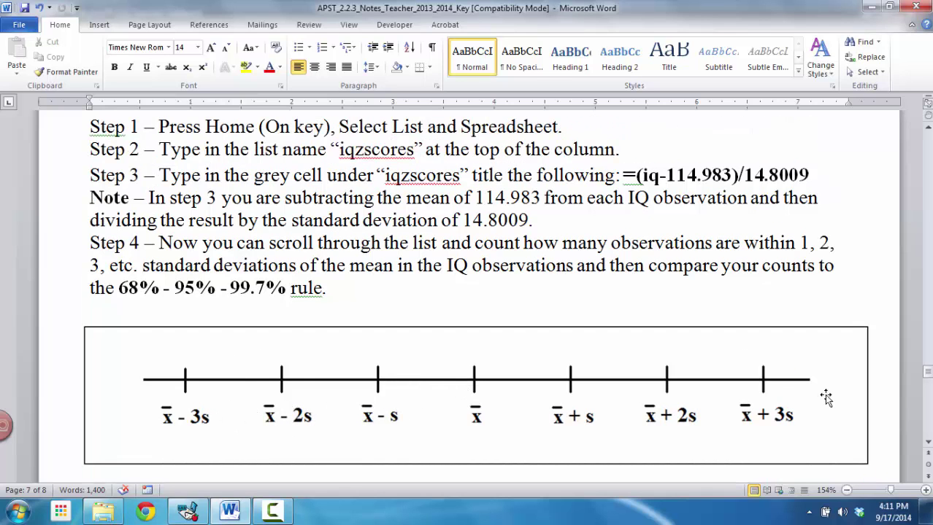
left_click(188, 513)
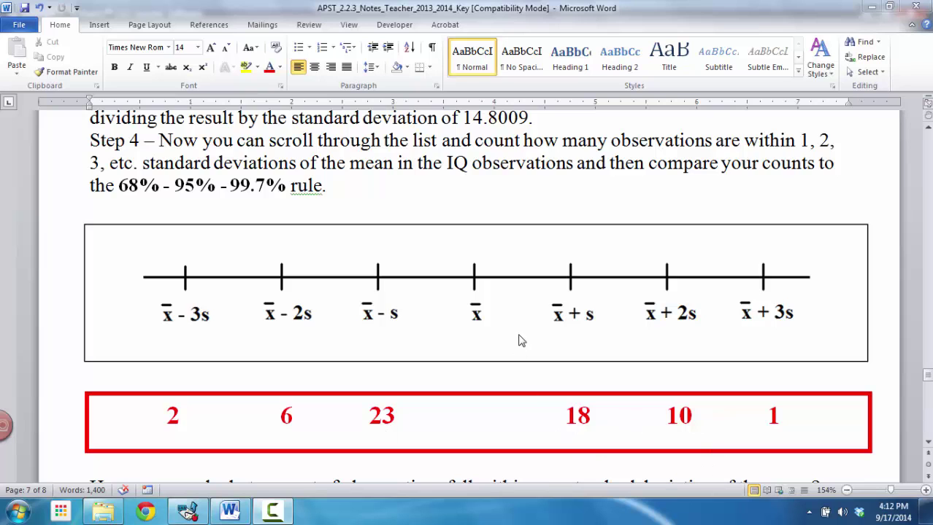
- Scroll the Word notes to the answers for one, two and three standard deviations
scroll(520, 335, "down", 5)
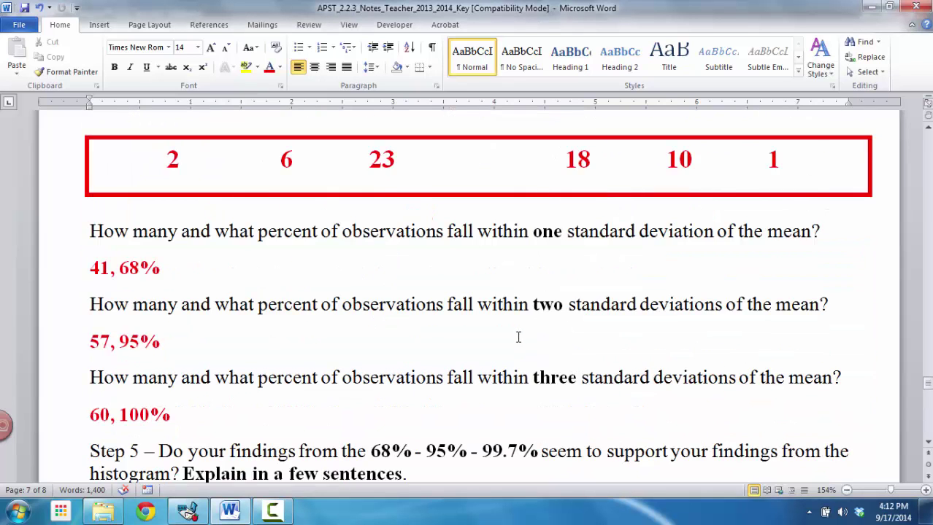
scroll(519, 335, "down", 1)
scroll(518, 337, "down", 1)
scroll(518, 337, "up", 2)
- Read the Method 2 shortcut steps in Word, then return to the TI-Nspire z-score spreadsheet
scroll(206, 413, "down", 1)
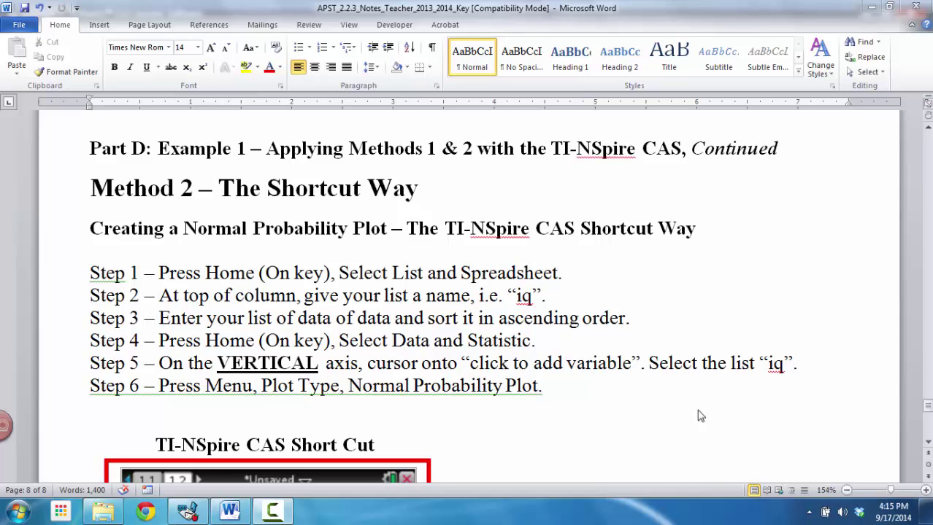
left_click(190, 511)
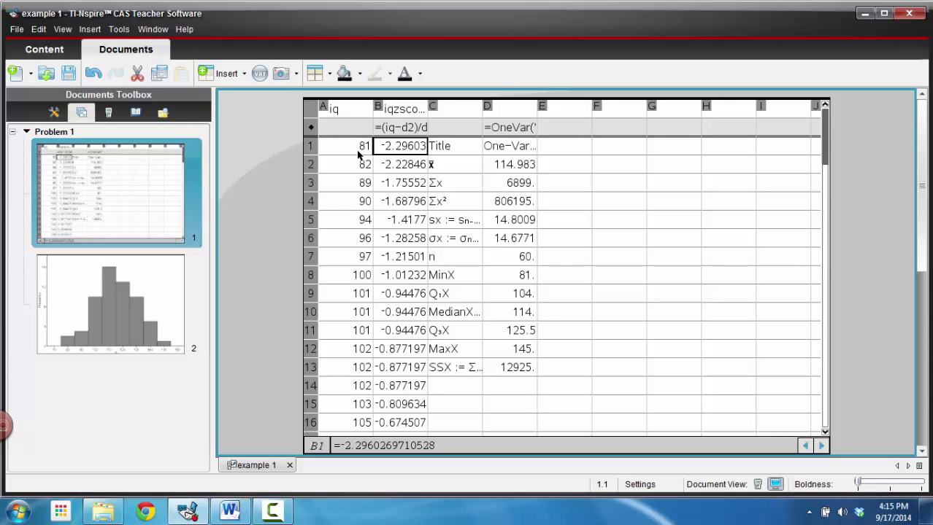
- Go to the page 2 iq histogram and show the Data & Statistics Plot Type options
left_click(141, 317)
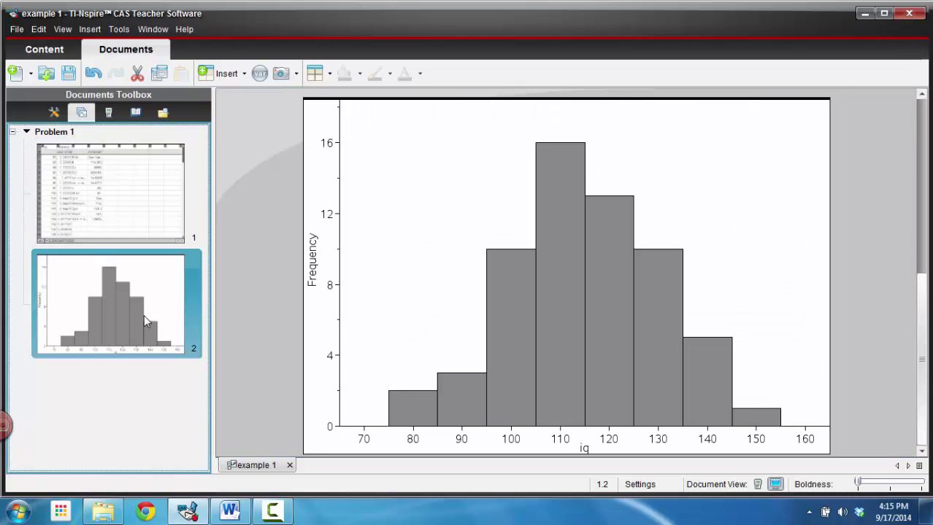
left_click(53, 112)
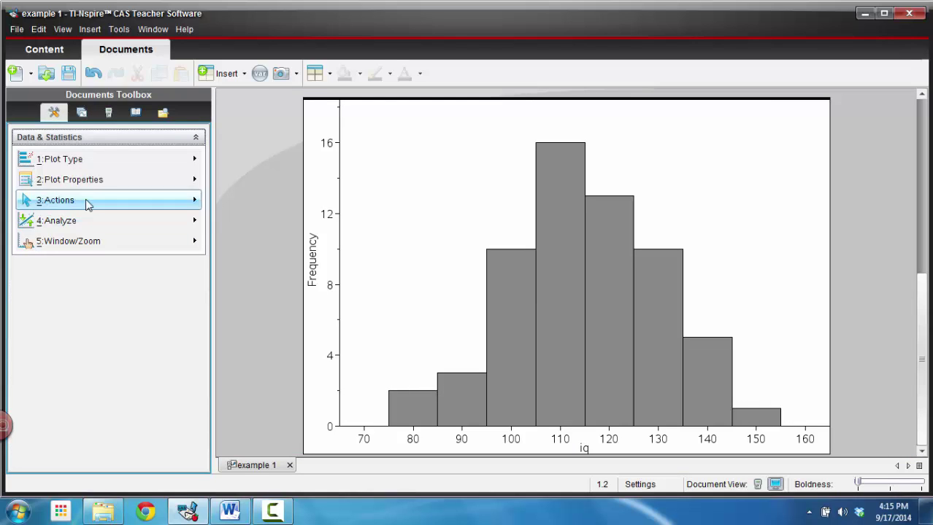
mouse_move(84, 161)
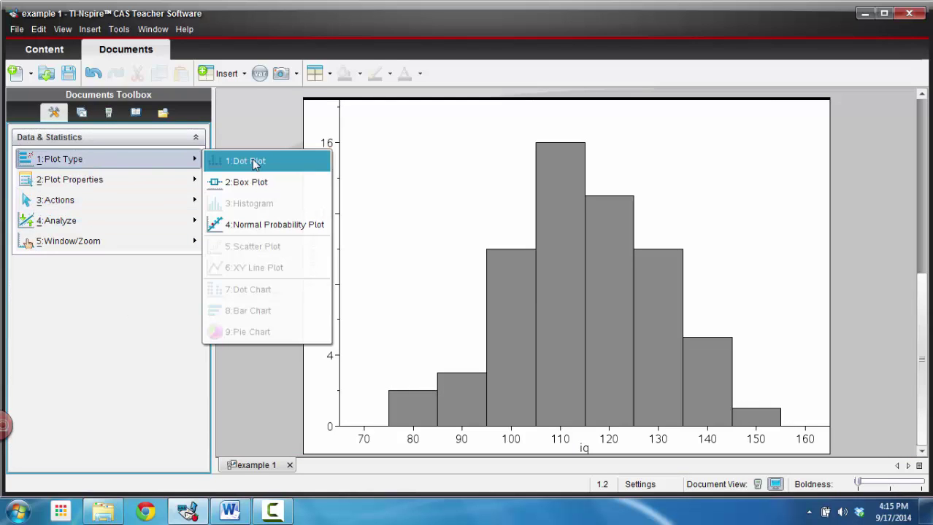
- Switch to a Normal Probability Plot and inspect point values along the fitted line
left_click(309, 229)
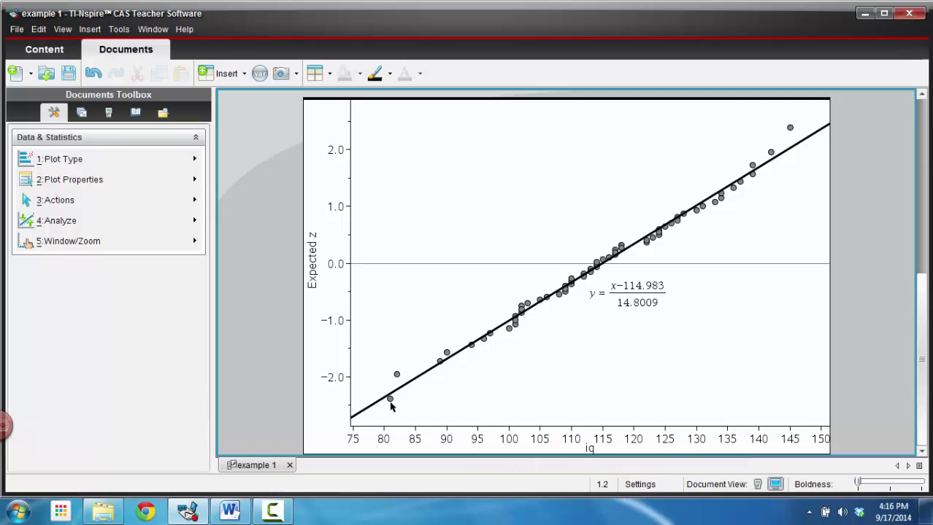
mouse_move(392, 398)
mouse_move(754, 177)
mouse_move(794, 129)
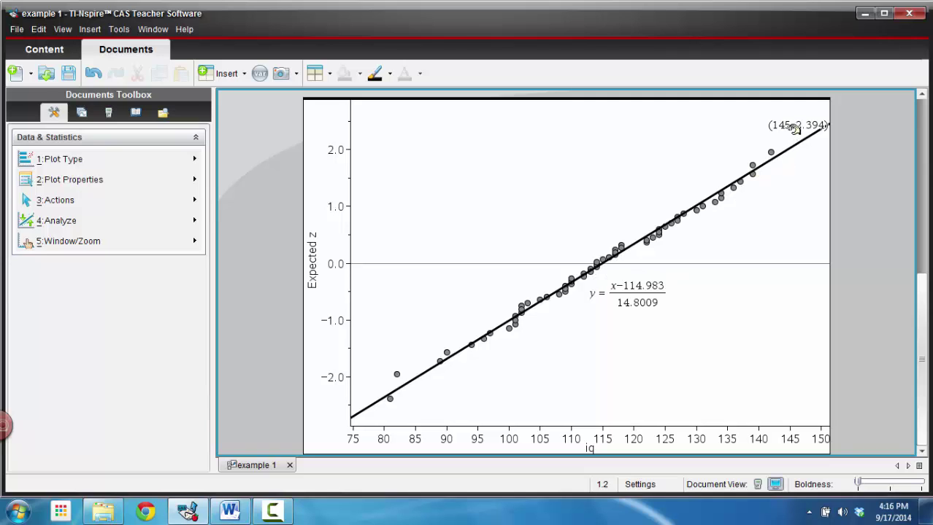